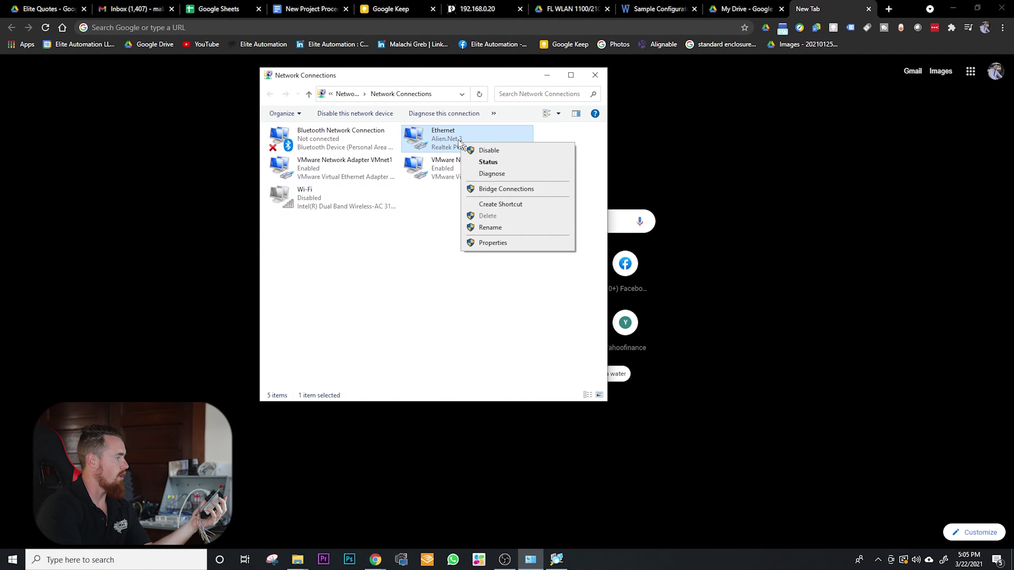
# - Switch the Ethernet IPv4 settings to the fixed address 192.168.0.202 with mask 255.255.255.0 and confirm
pyautogui.click(499, 243)
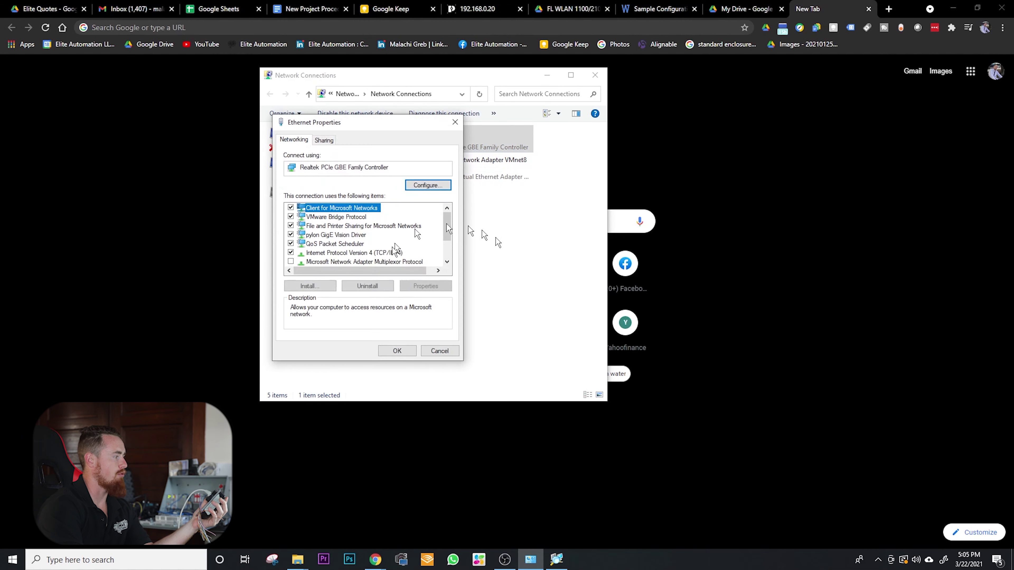
pyautogui.doubleClick(361, 252)
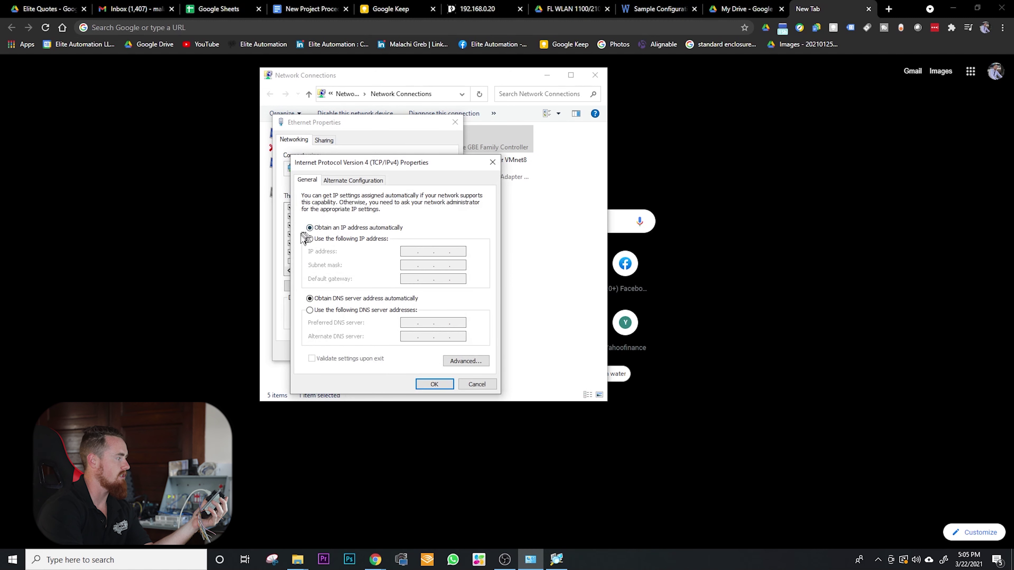
pyautogui.click(309, 238)
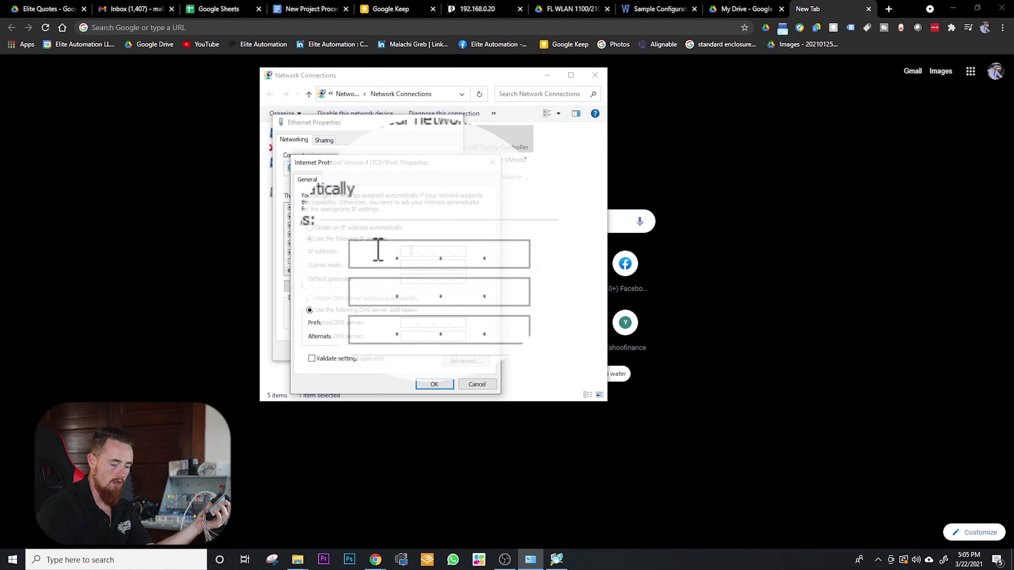
pyautogui.write('192 . 168 . 0 . 202')
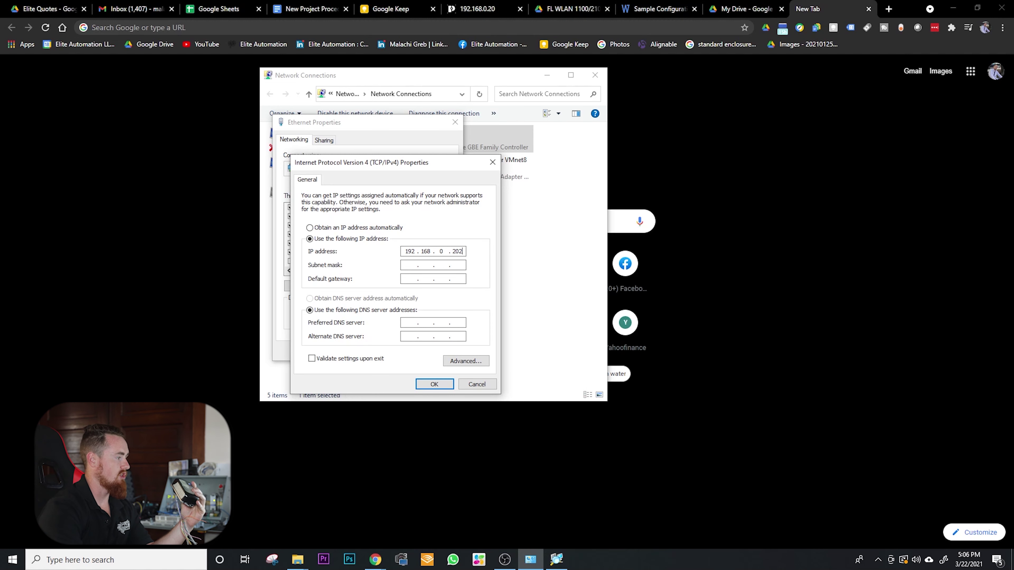
pyautogui.click(434, 383)
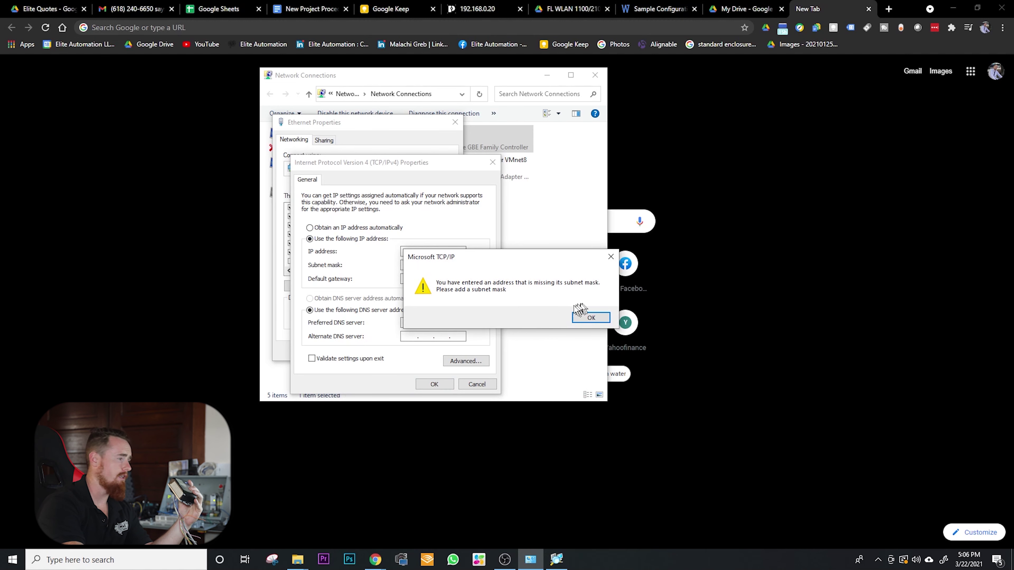
pyautogui.click(592, 318)
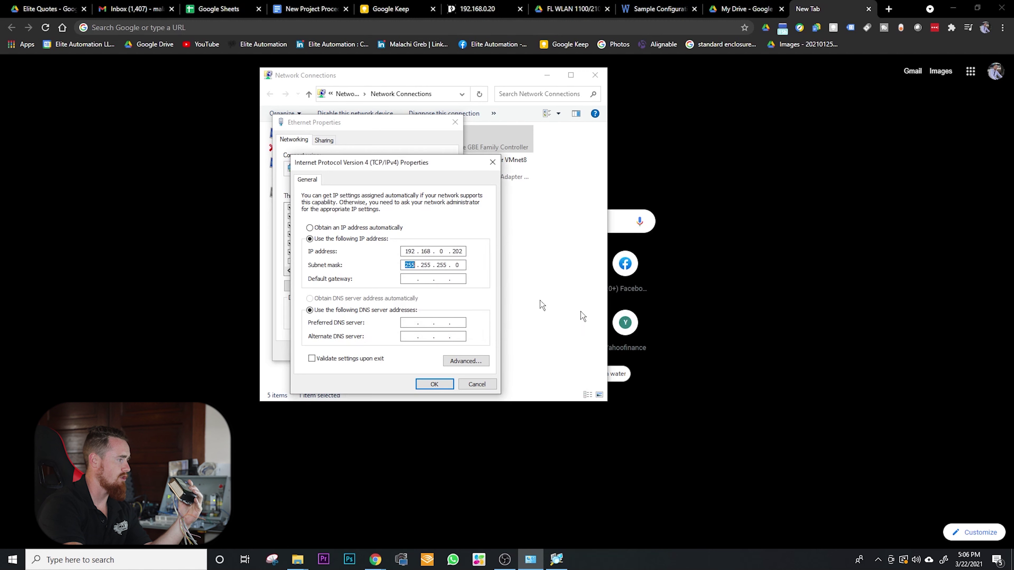
pyautogui.click(434, 384)
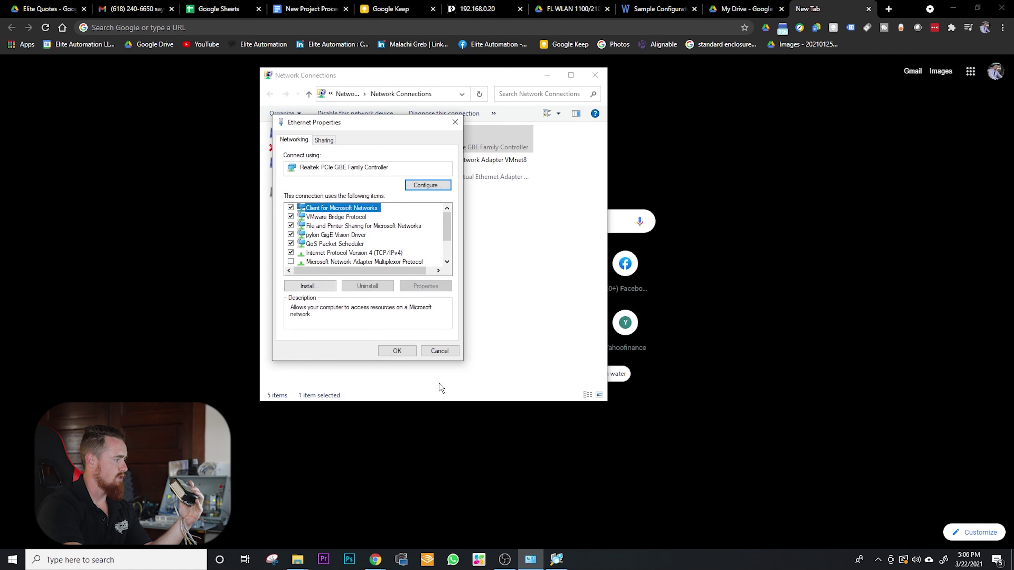
pyautogui.click(392, 352)
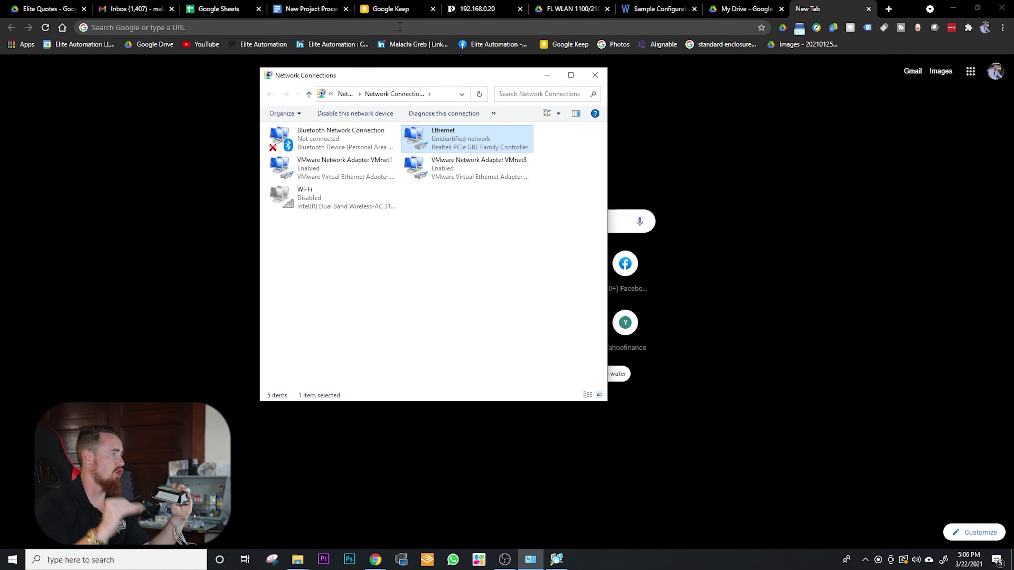
pyautogui.click(231, 26)
# - Load the FL WLAN 1101 device page at 192.168.0.20 in Chrome
pyautogui.write('19')
pyautogui.press('Escape')
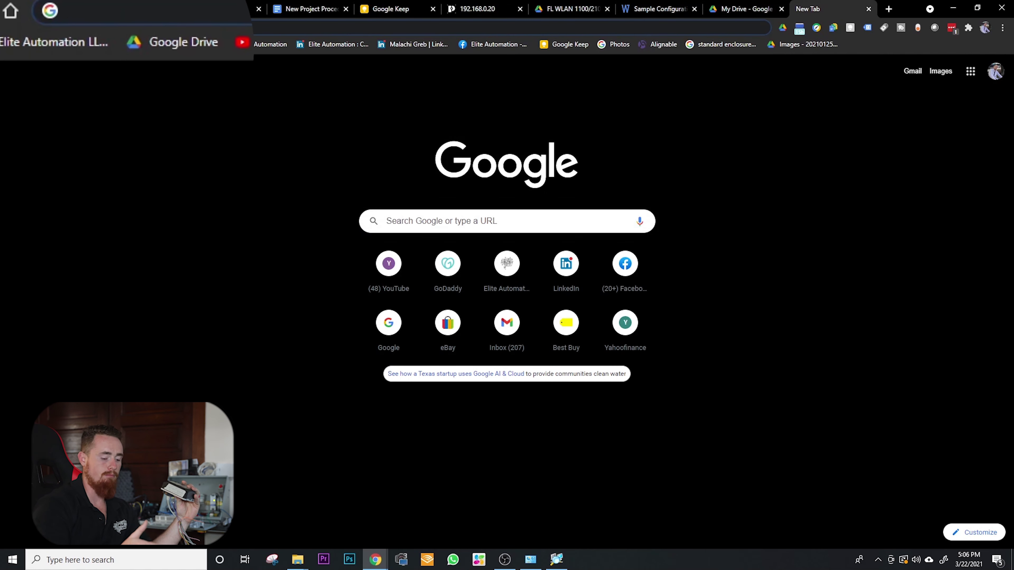
pyautogui.write('192.')
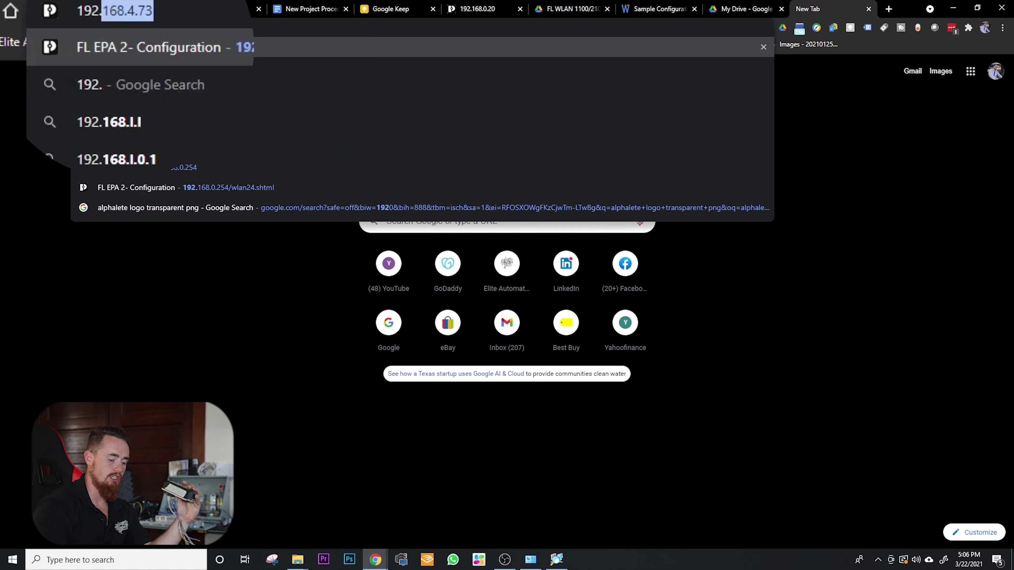
pyautogui.write('168.')
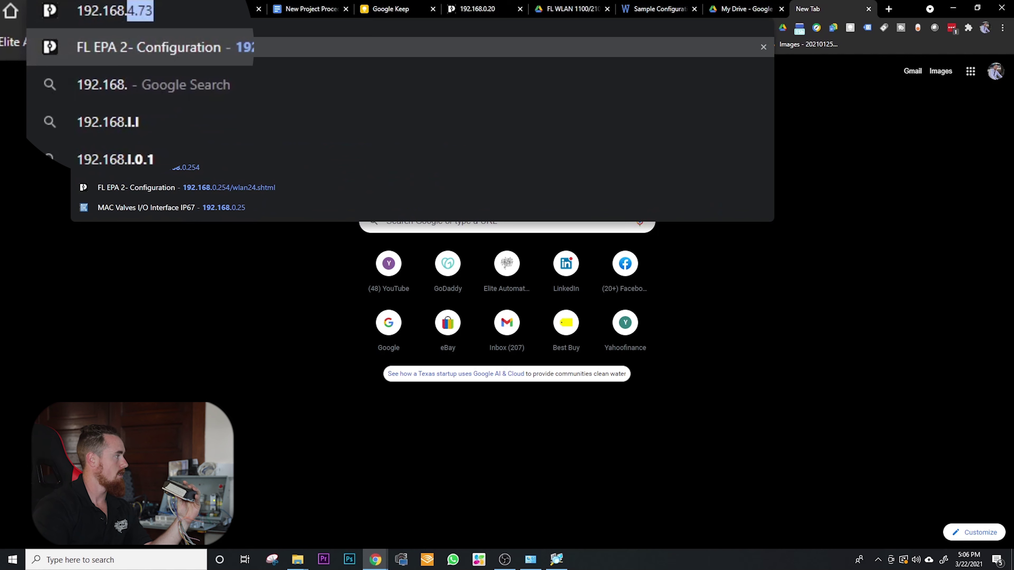
pyautogui.write('0')
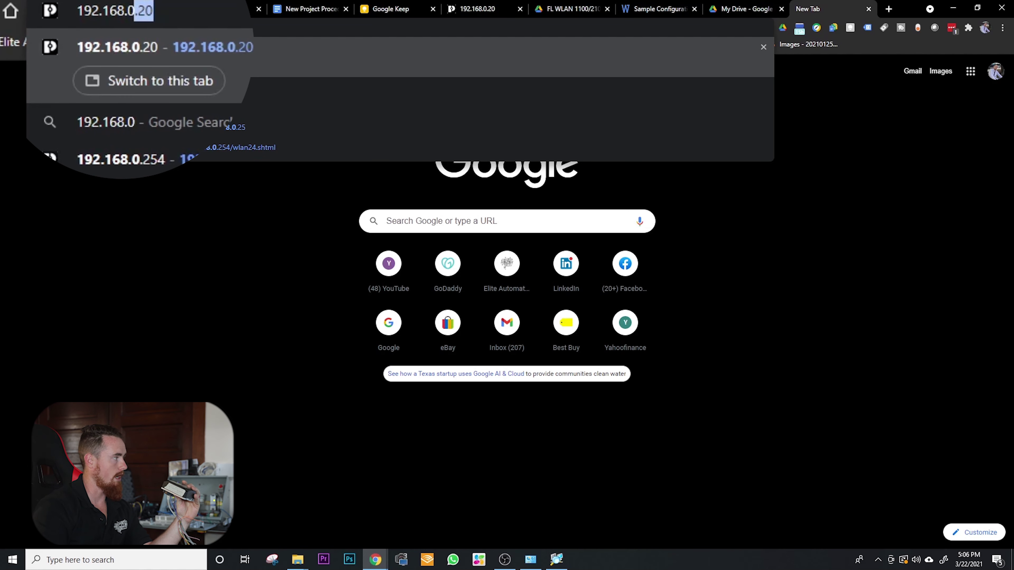
pyautogui.write('.20')
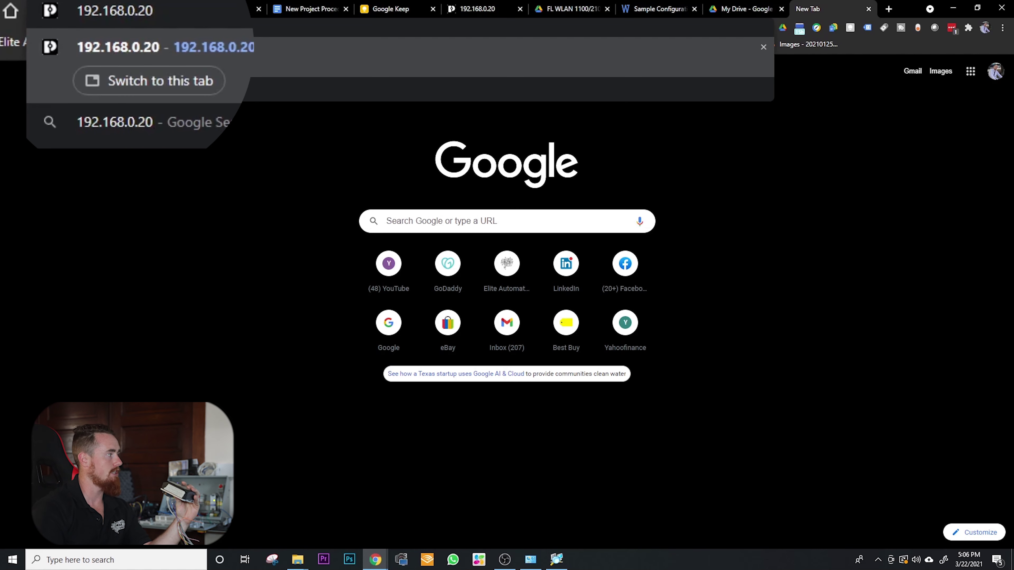
pyautogui.press('Return')
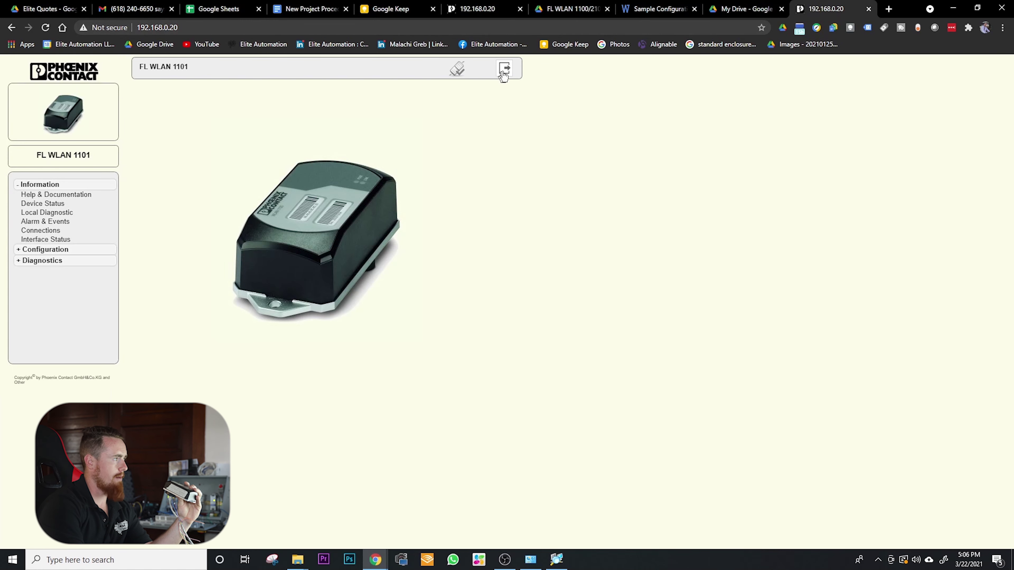
# - Log out, then log back in as the administrator with the device password
pyautogui.click(510, 73)
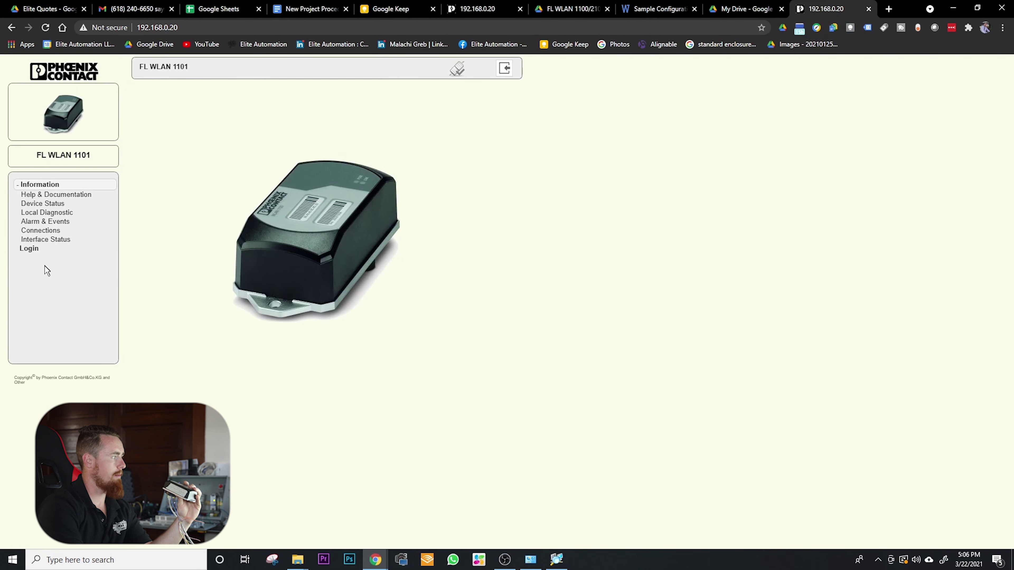
pyautogui.click(505, 70)
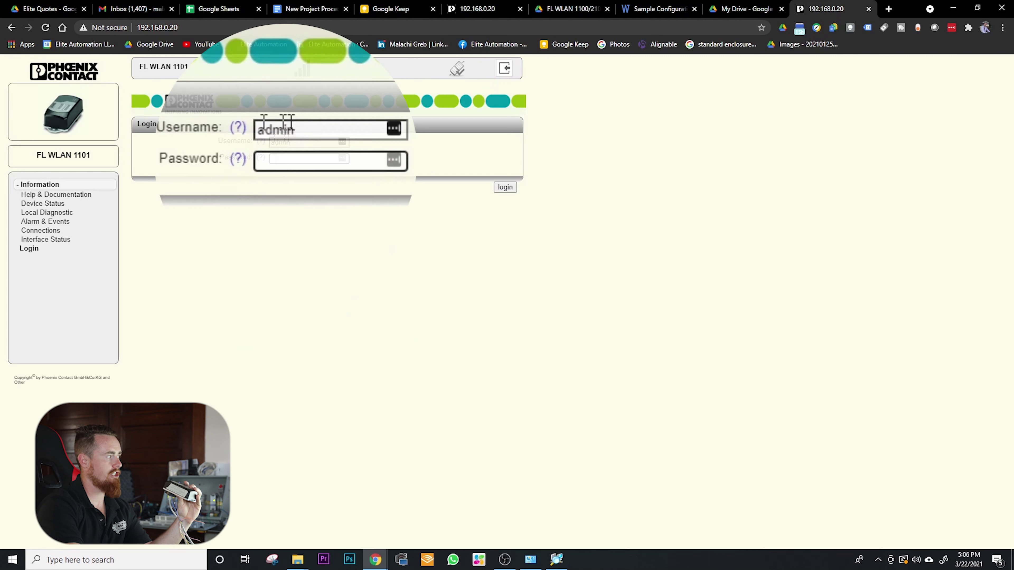
pyautogui.doubleClick(316, 137)
pyautogui.click(309, 159)
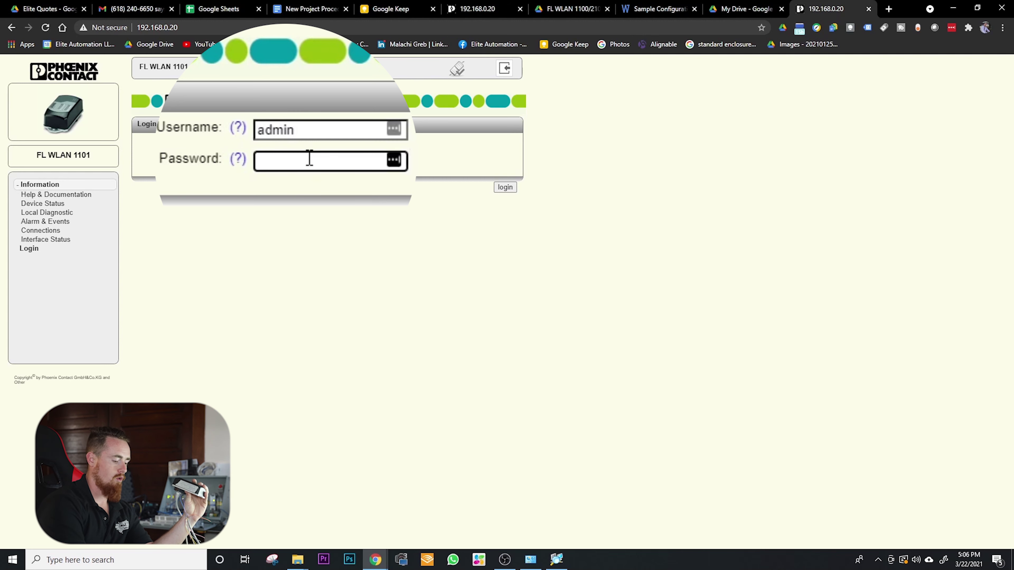
pyautogui.write('pr')
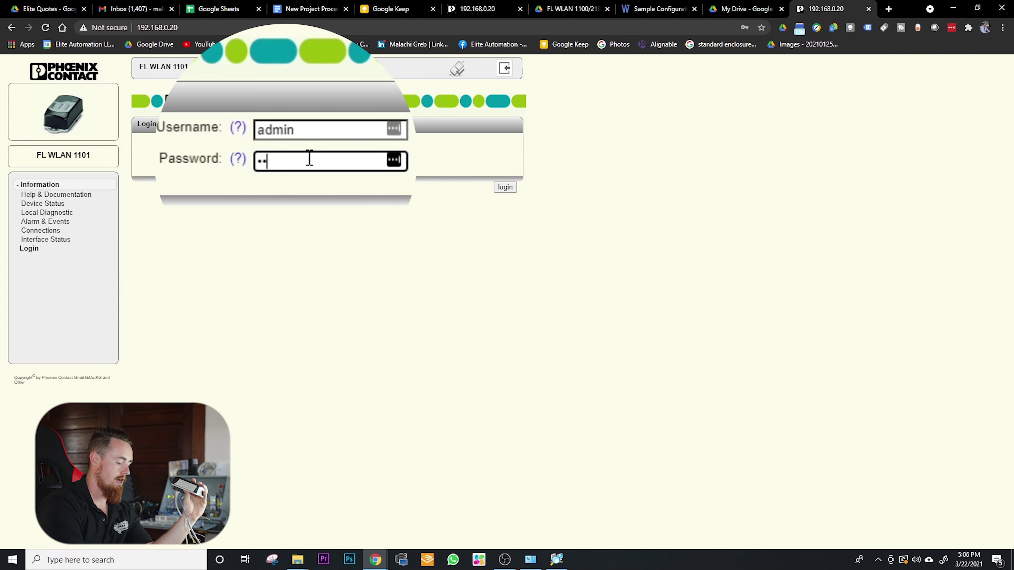
pyautogui.write('ivat')
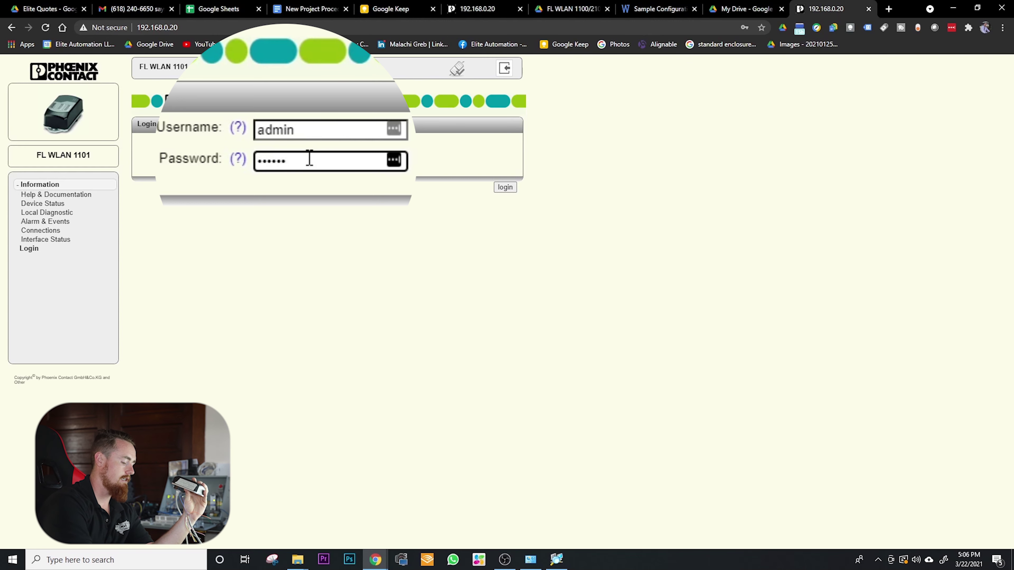
pyautogui.write('e')
pyautogui.press('Return')
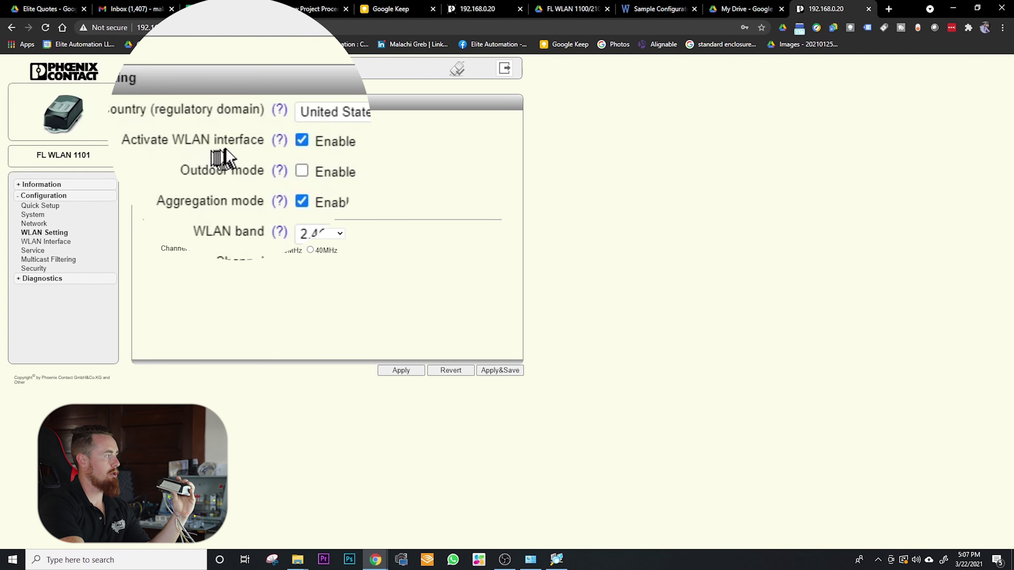
# - Highlight the Activate WLAN interface Enable setting on the WLAN Setting page
pyautogui.moveTo(177, 136); pyautogui.dragTo(268, 140)
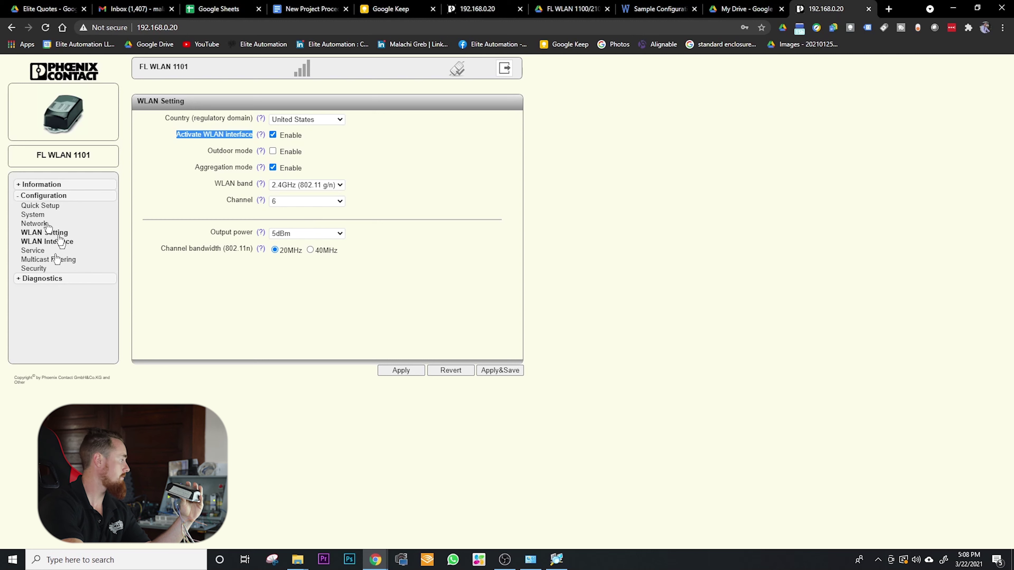
# - Set Client(MCB) operating mode with SSID Alien Net, WPA2_PSK_AES security and the passkey
pyautogui.click(54, 243)
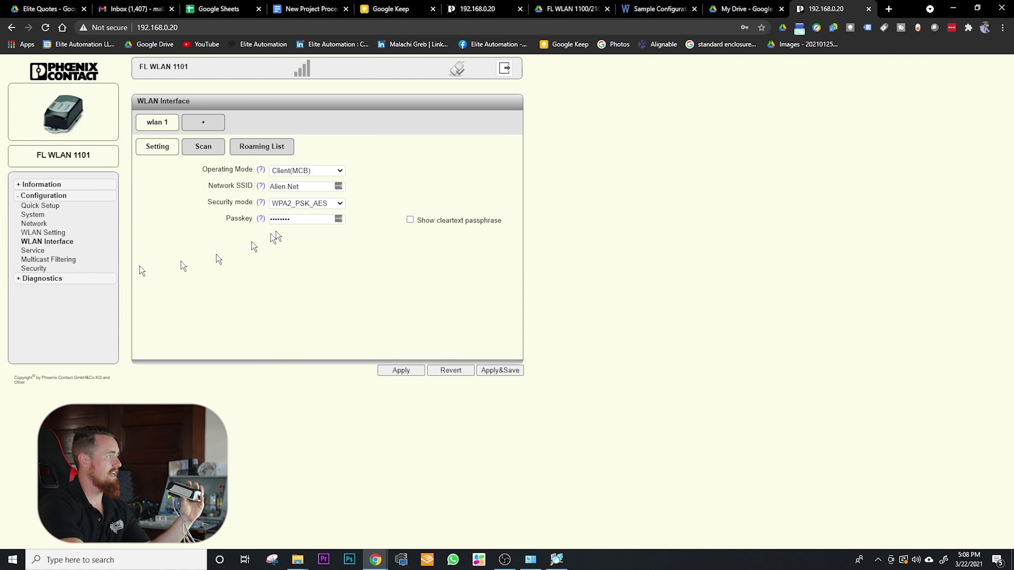
pyautogui.click(339, 172)
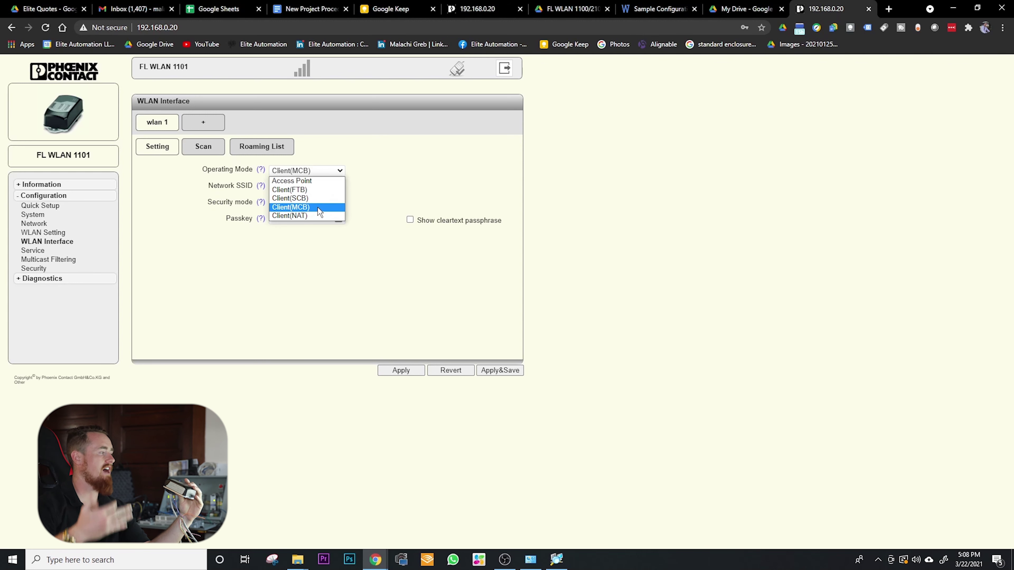
pyautogui.click(318, 207)
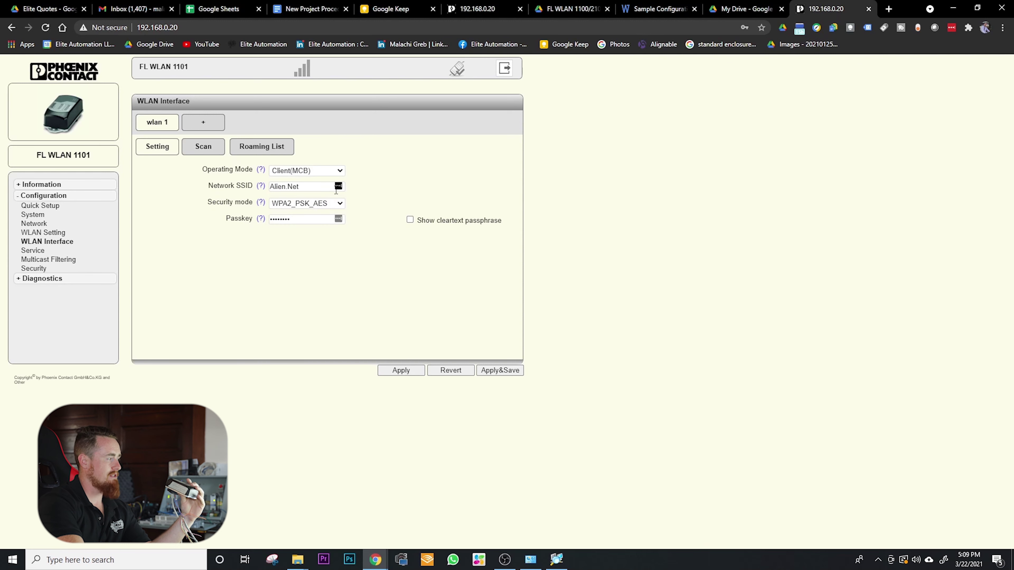
pyautogui.click(205, 147)
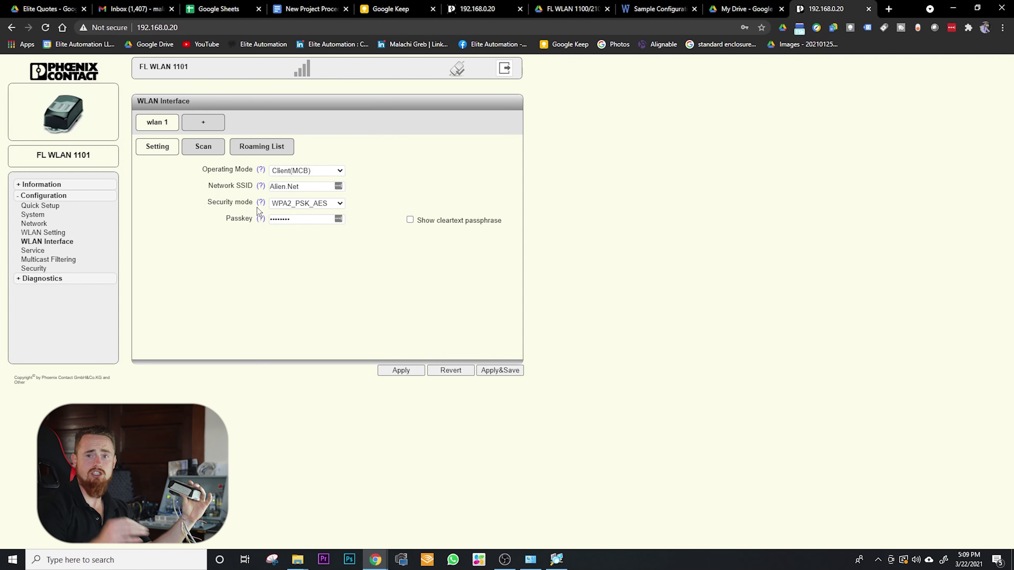
# - Run Scan for Access Points on the Scan tab and review the networks found
pyautogui.click(216, 150)
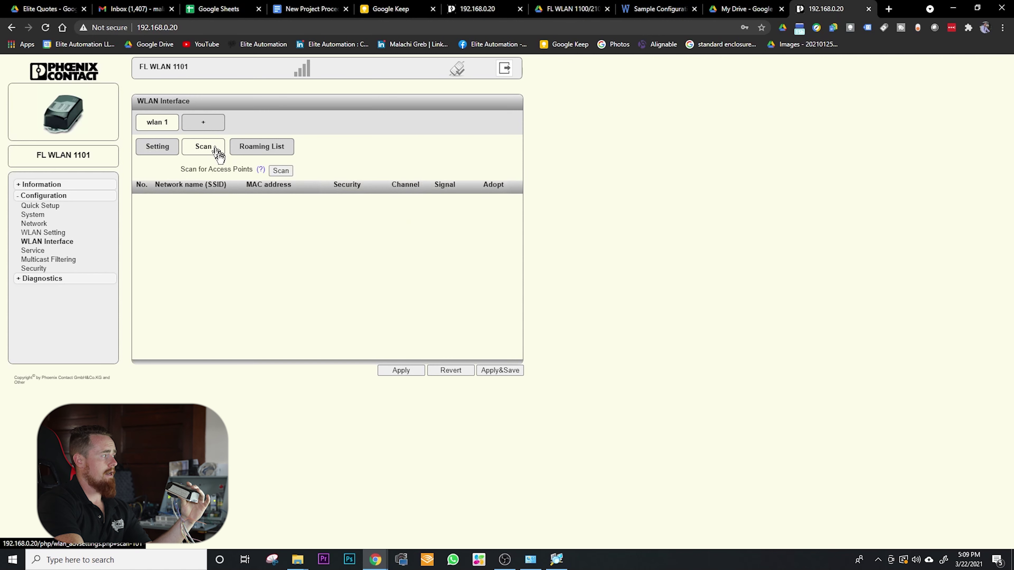
pyautogui.click(282, 173)
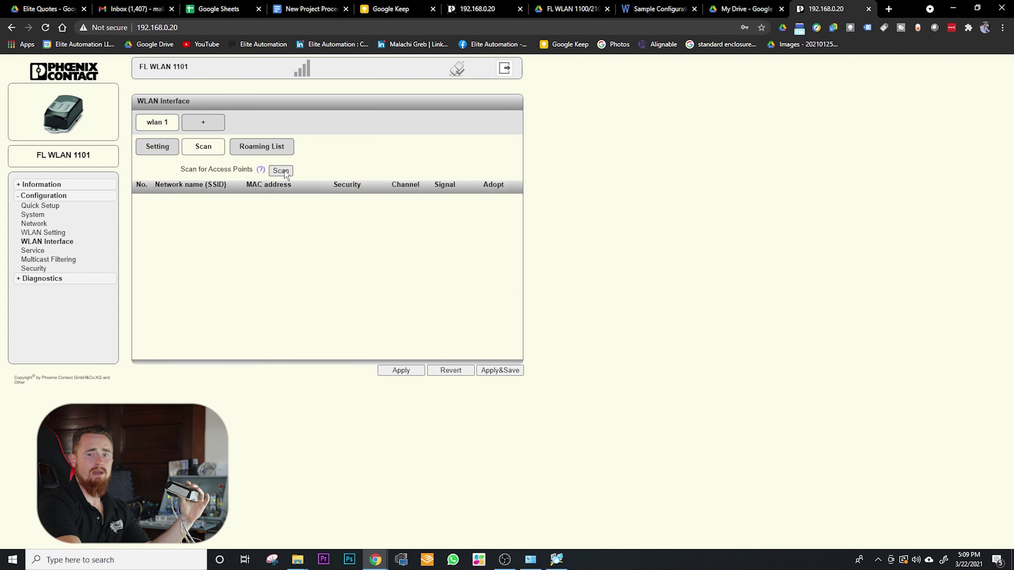
pyautogui.click(284, 172)
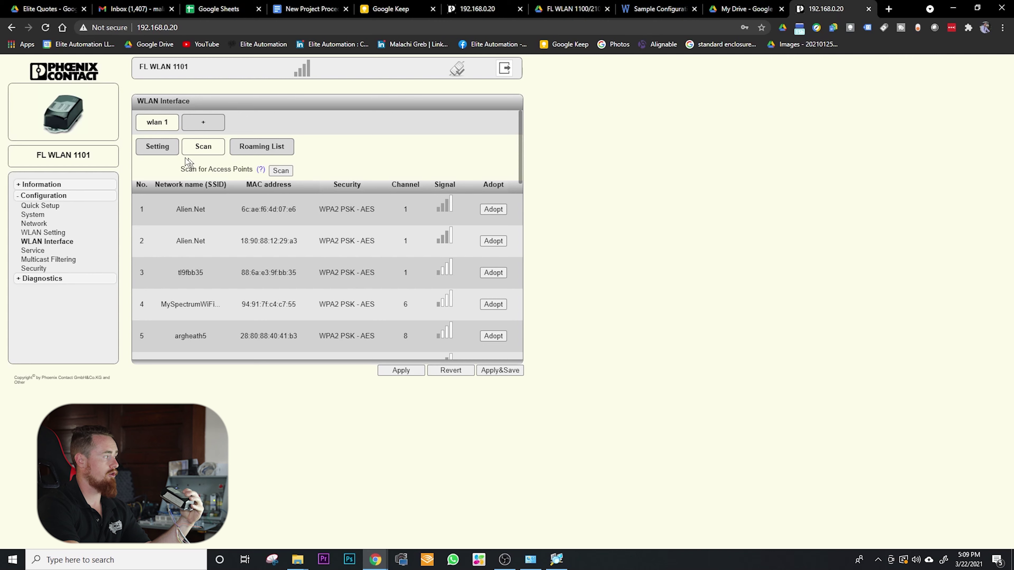
pyautogui.click(162, 148)
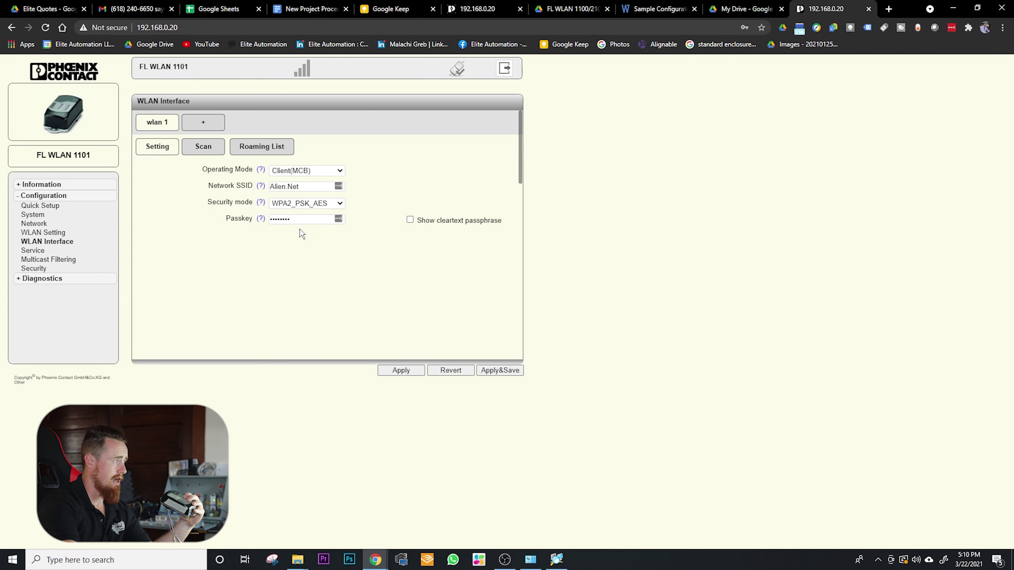
# - Check that the Network SSID field reads Alien.Net
pyautogui.doubleClick(307, 184)
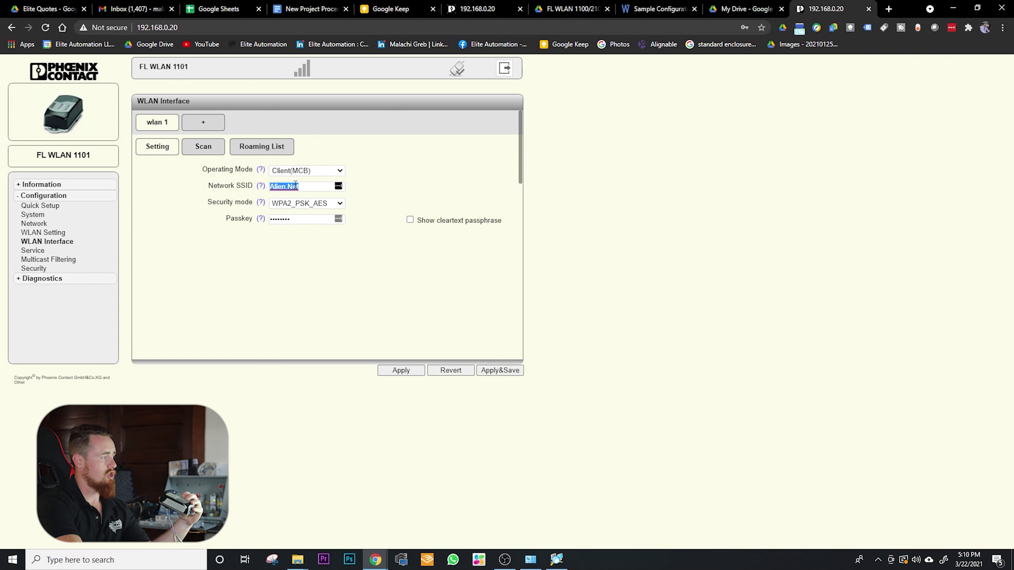
pyautogui.click(291, 185)
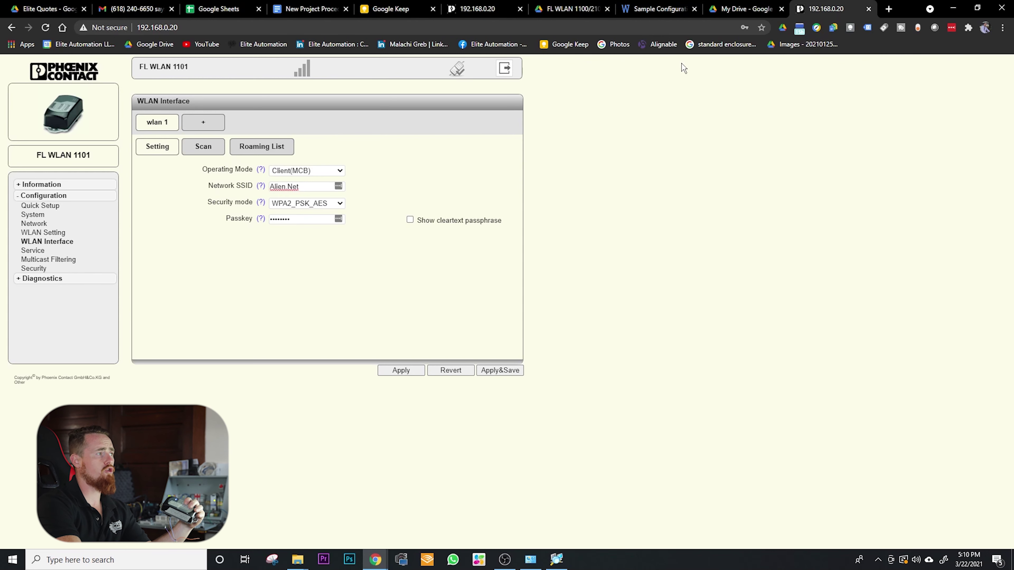
# - Reload the My Drive page, which now fails with ERR_NAME_NOT_RESOLVED
pyautogui.click(735, 9)
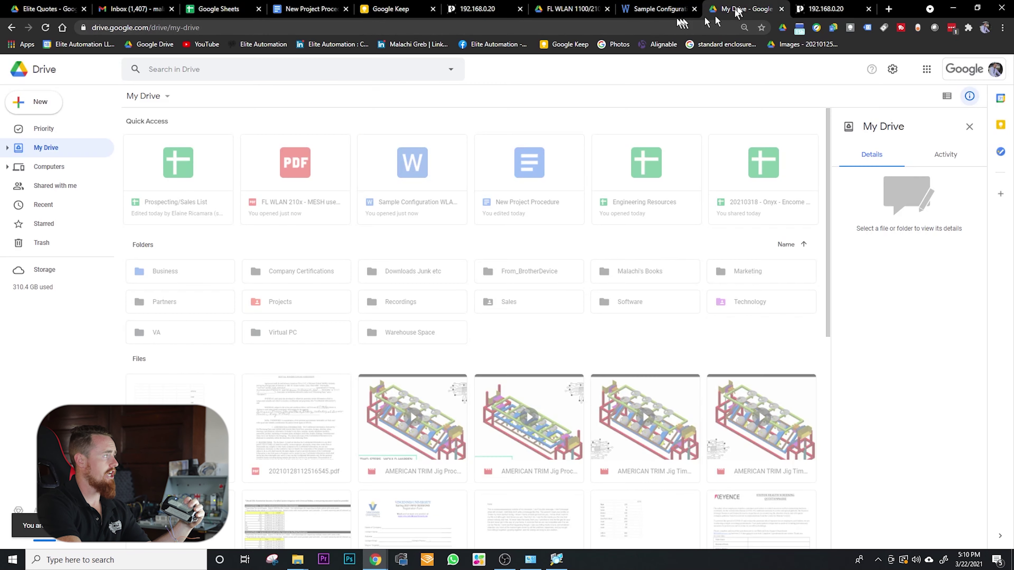
pyautogui.click(605, 27)
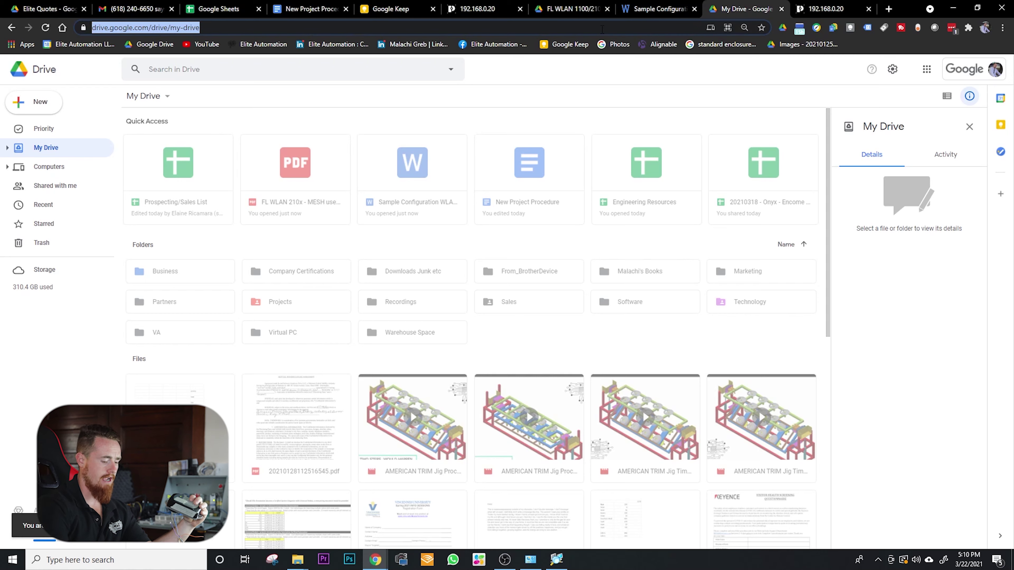
pyautogui.press('Return')
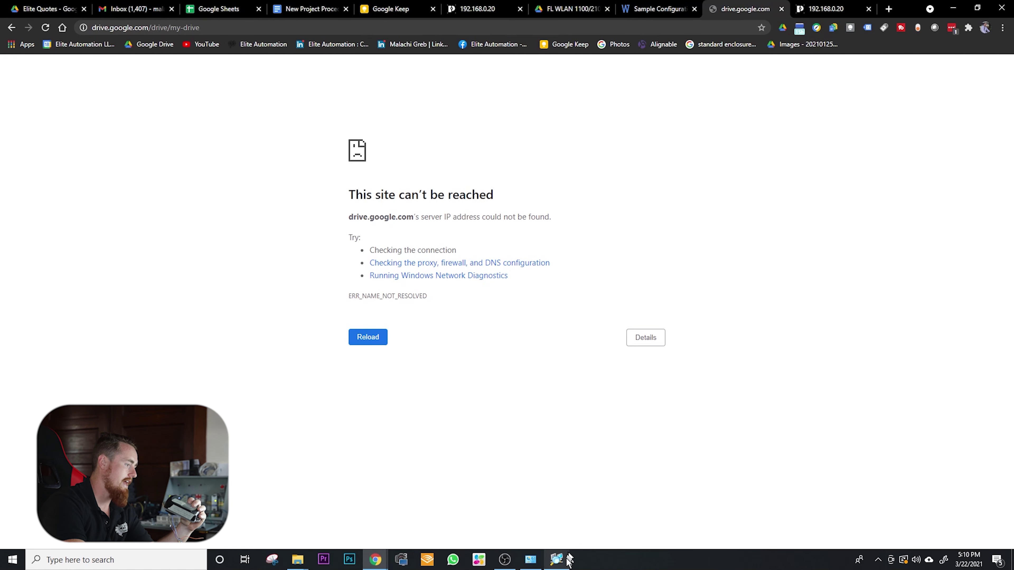
# - Set the Ethernet adapter's IPv4 to Obtain an IP address automatically and confirm both dialogs
pyautogui.click(530, 560)
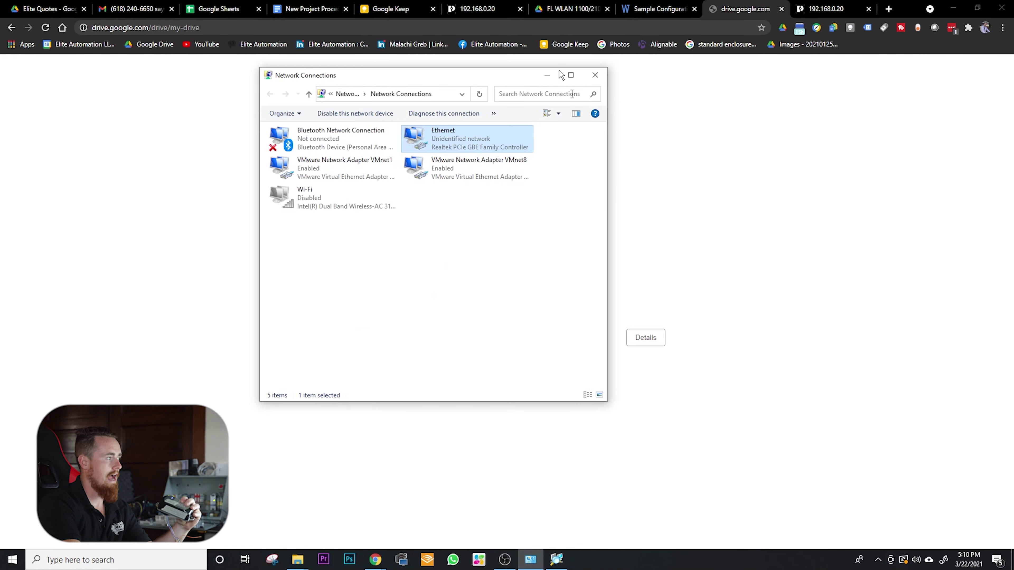
pyautogui.rightClick(459, 143)
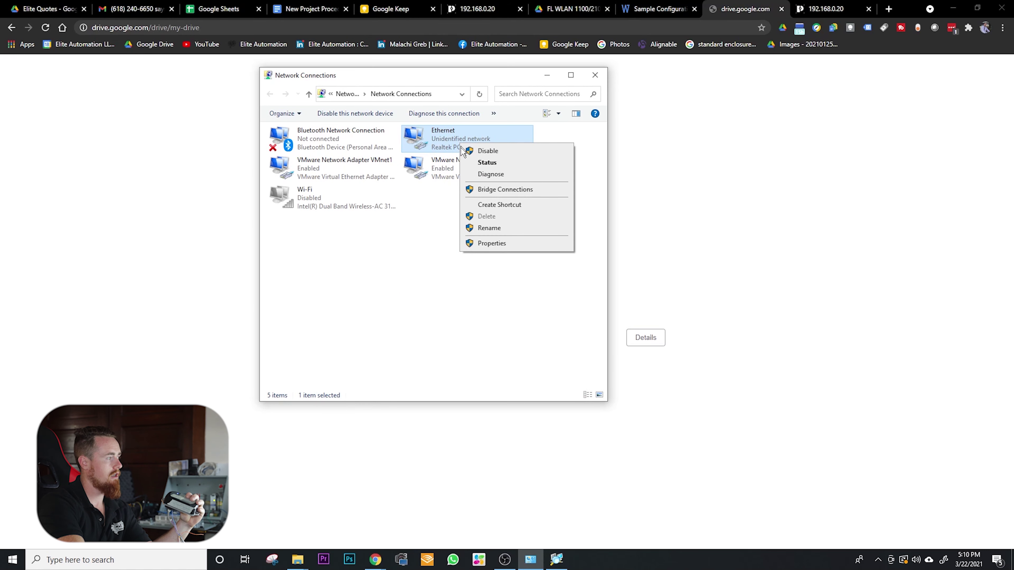
pyautogui.click(494, 244)
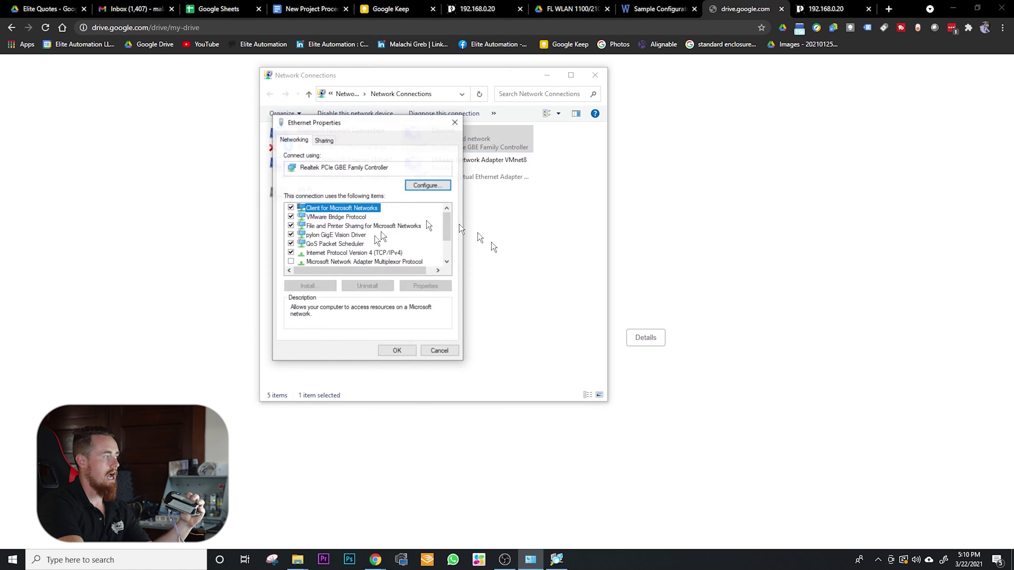
pyautogui.doubleClick(332, 253)
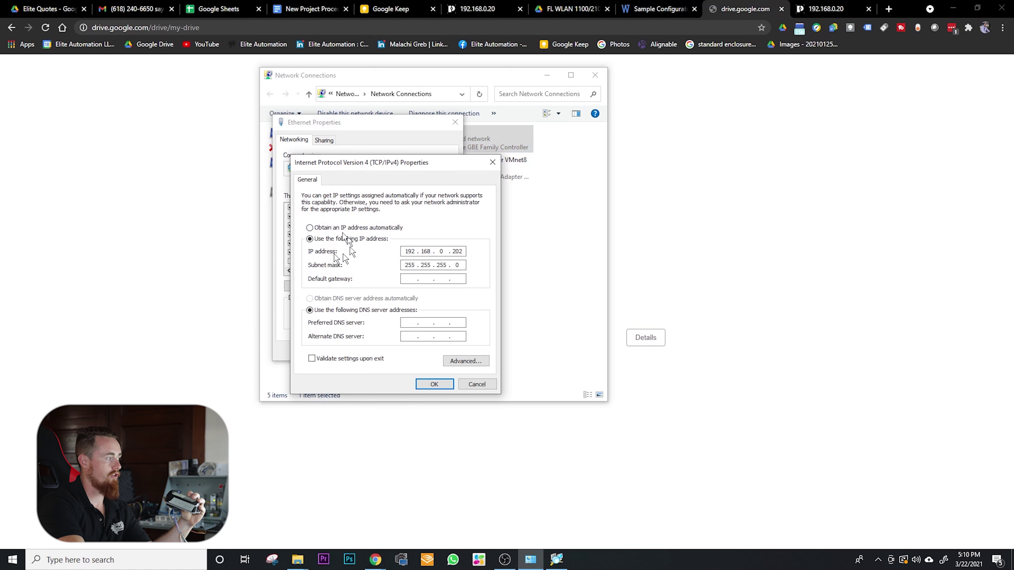
pyautogui.click(310, 227)
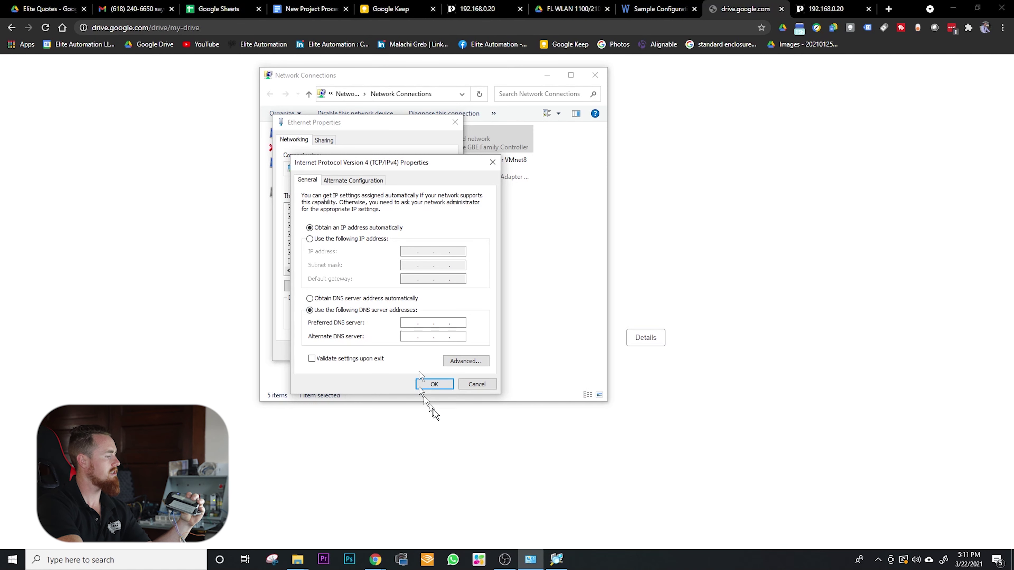
pyautogui.click(442, 384)
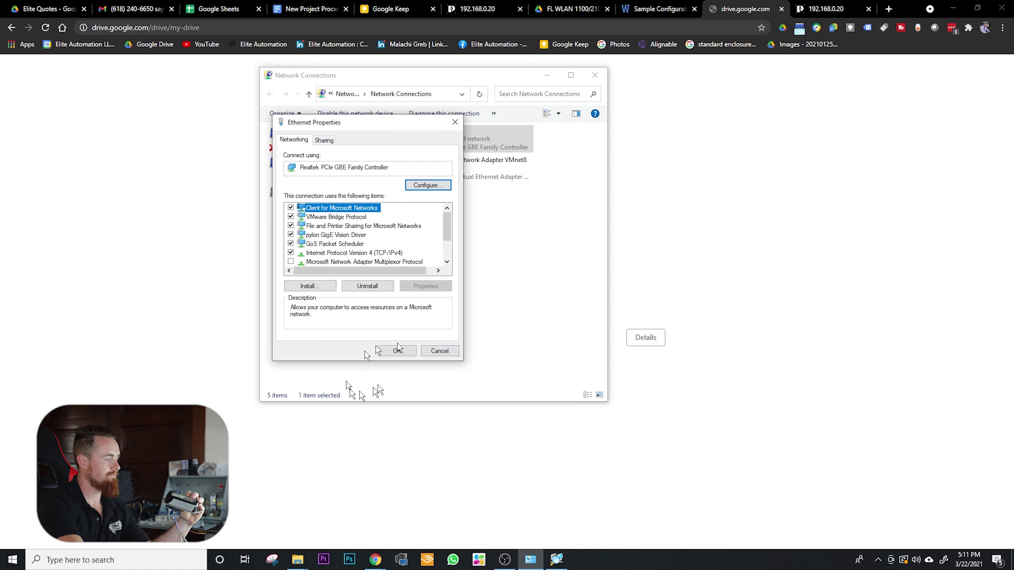
pyautogui.click(396, 351)
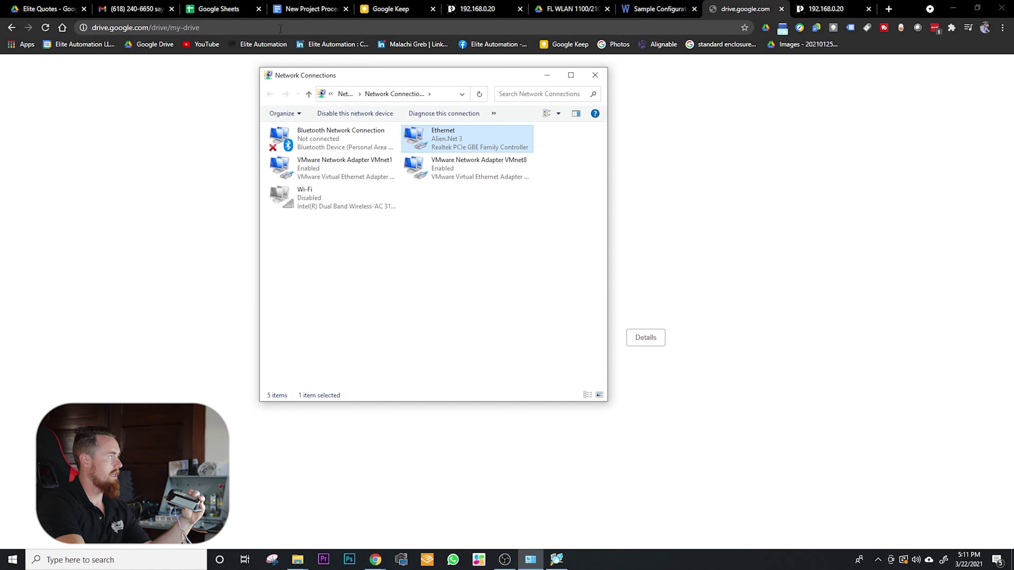
# - Load YouTube from the bookmark to confirm internet access, then return to the 192.168.0.20 tab
pyautogui.click(231, 27)
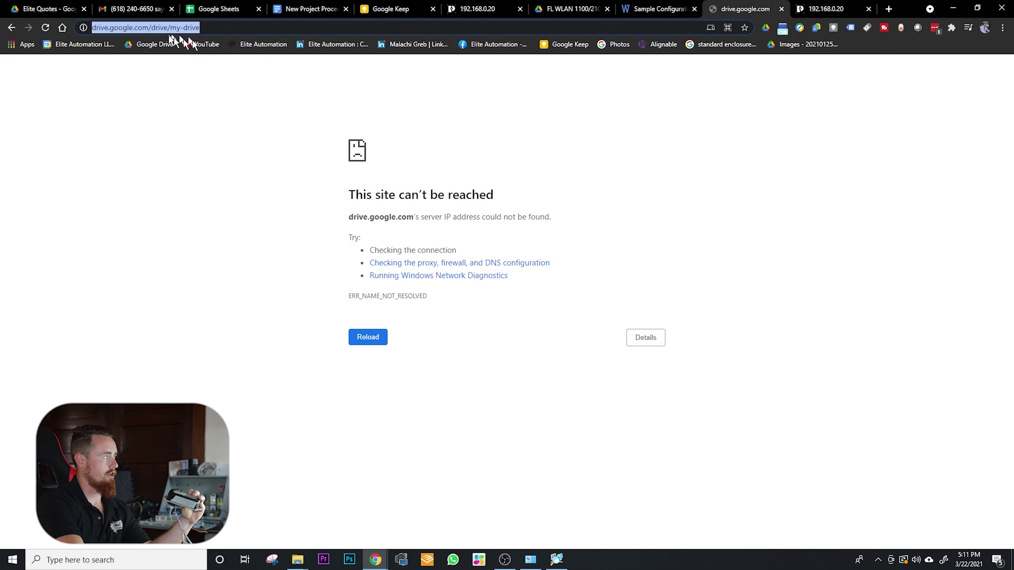
pyautogui.click(214, 46)
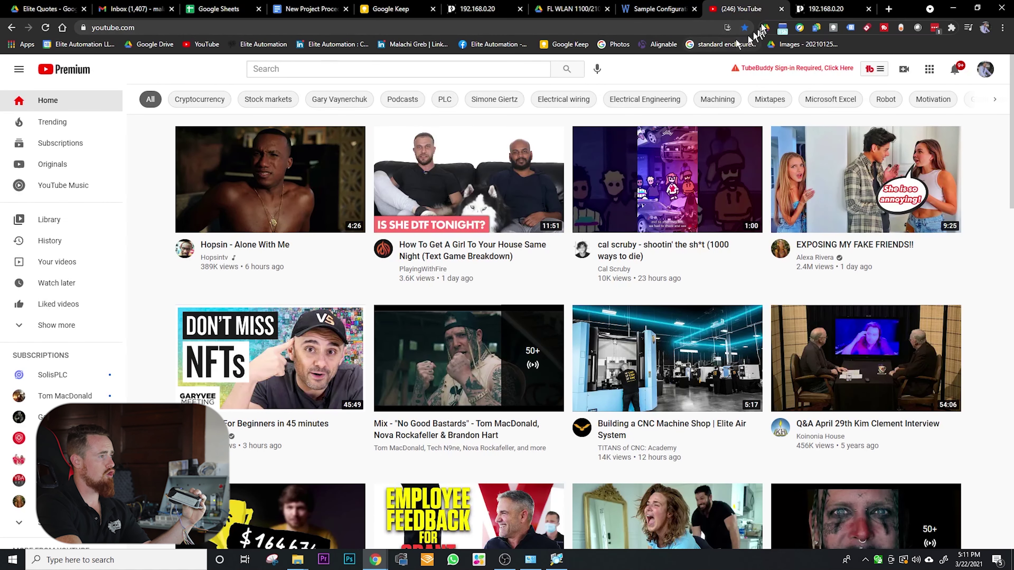
pyautogui.click(827, 9)
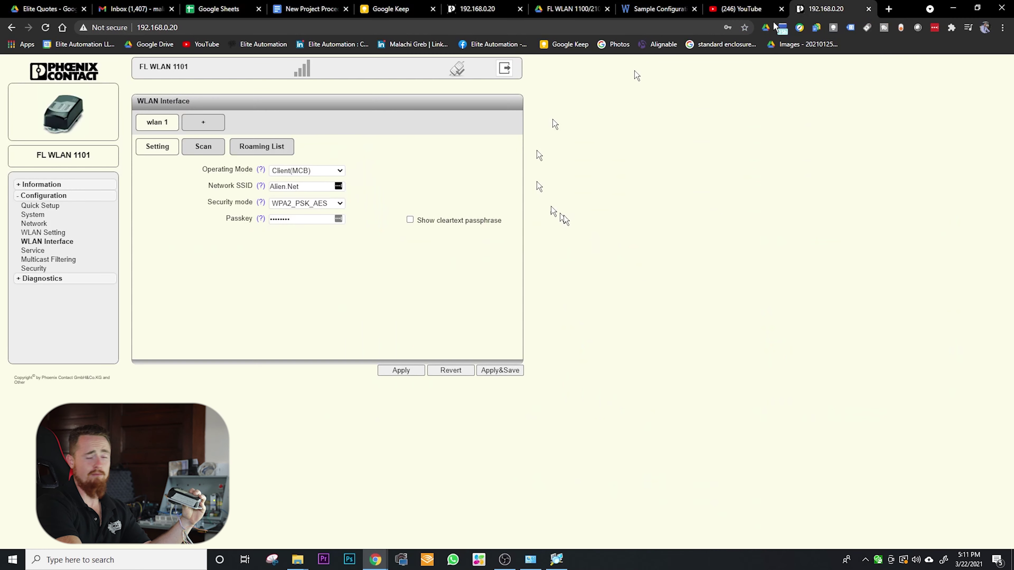